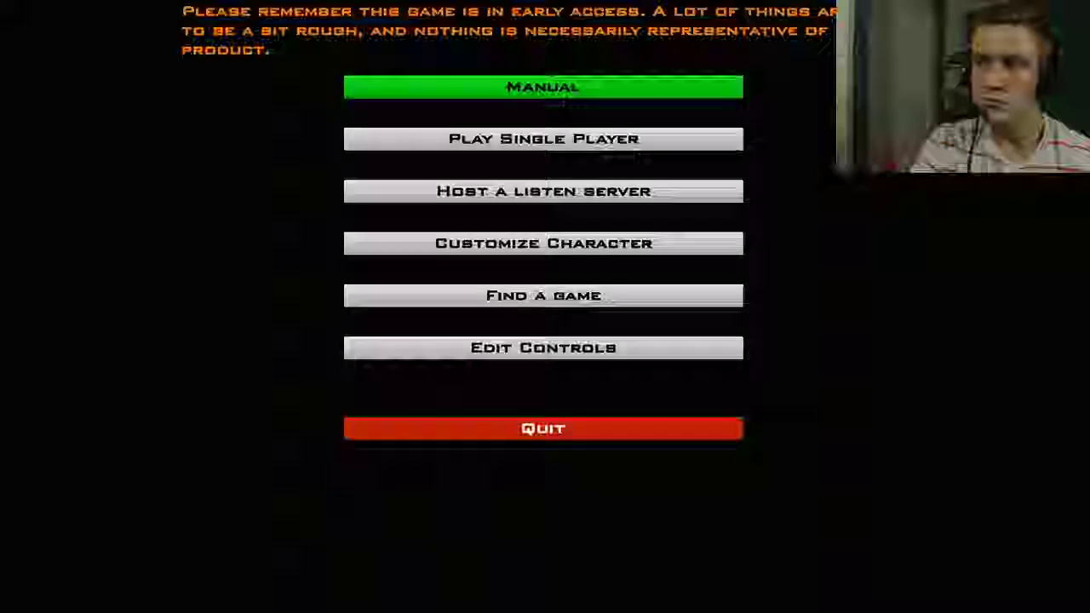
Step: Start a single-player match and run past the box, firing a few shots
left_click(543, 139)
key("w")
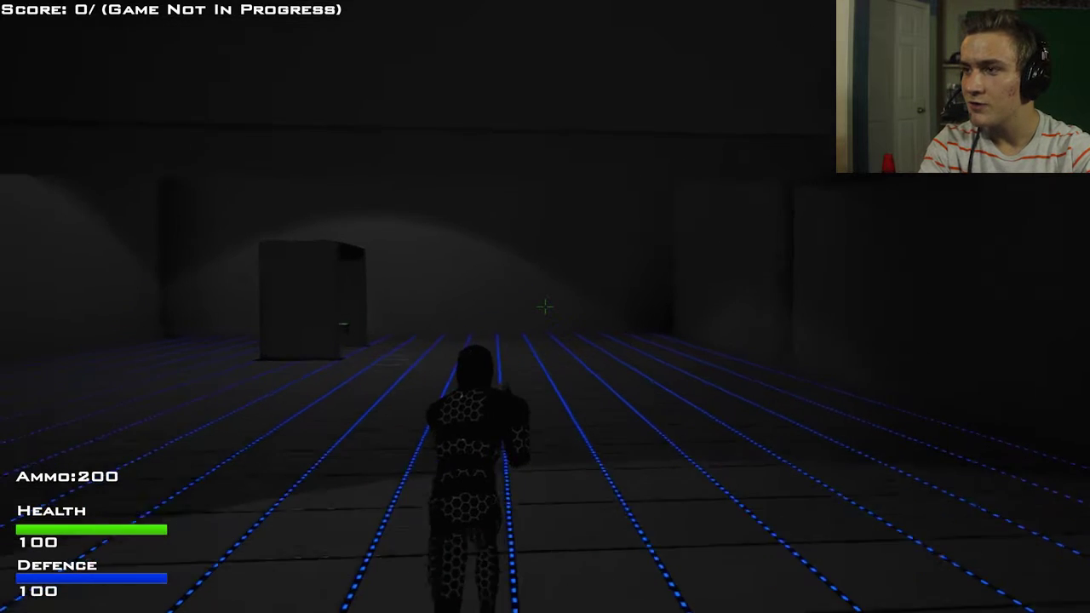
key("w")
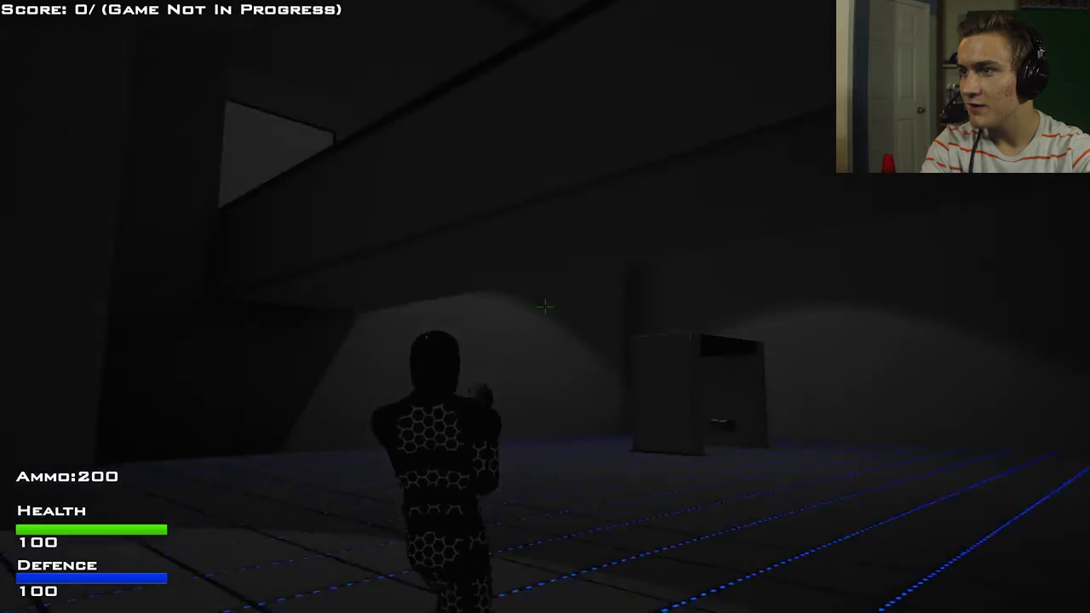
left_click(545, 307)
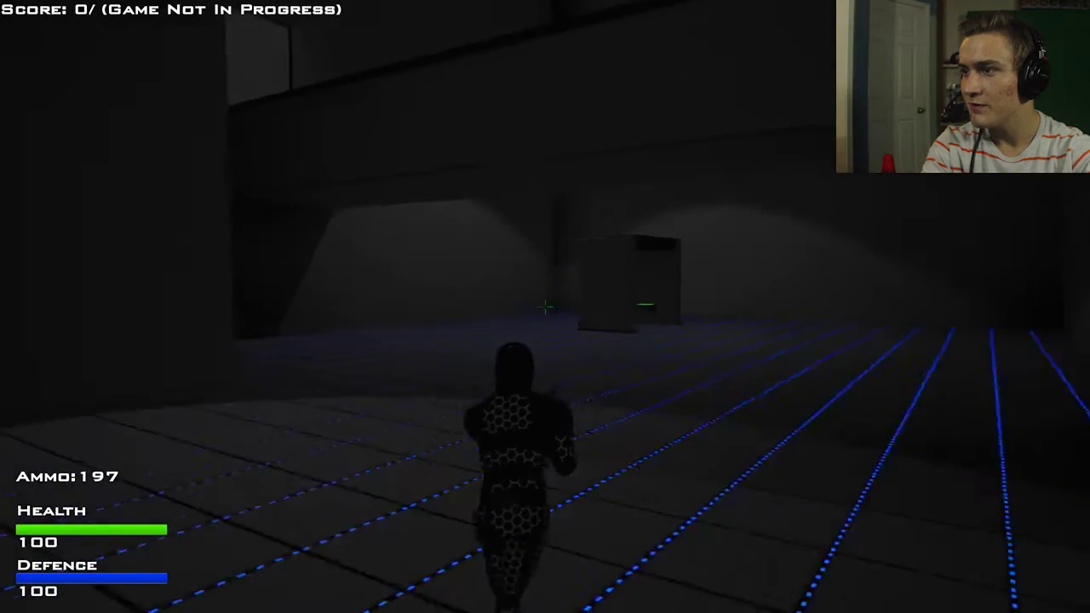
key("w")
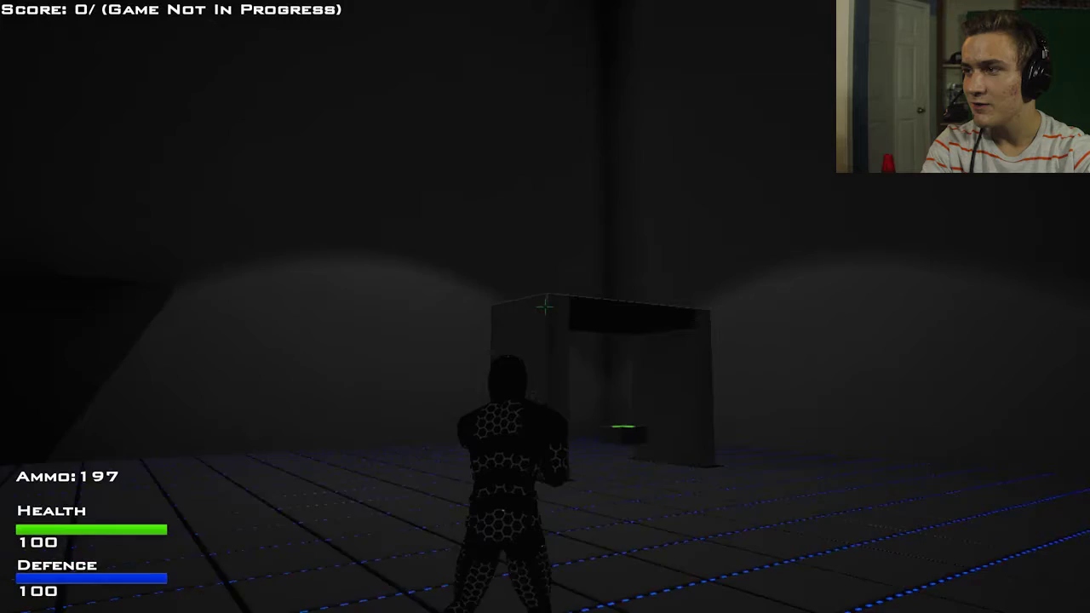
left_click(545, 306)
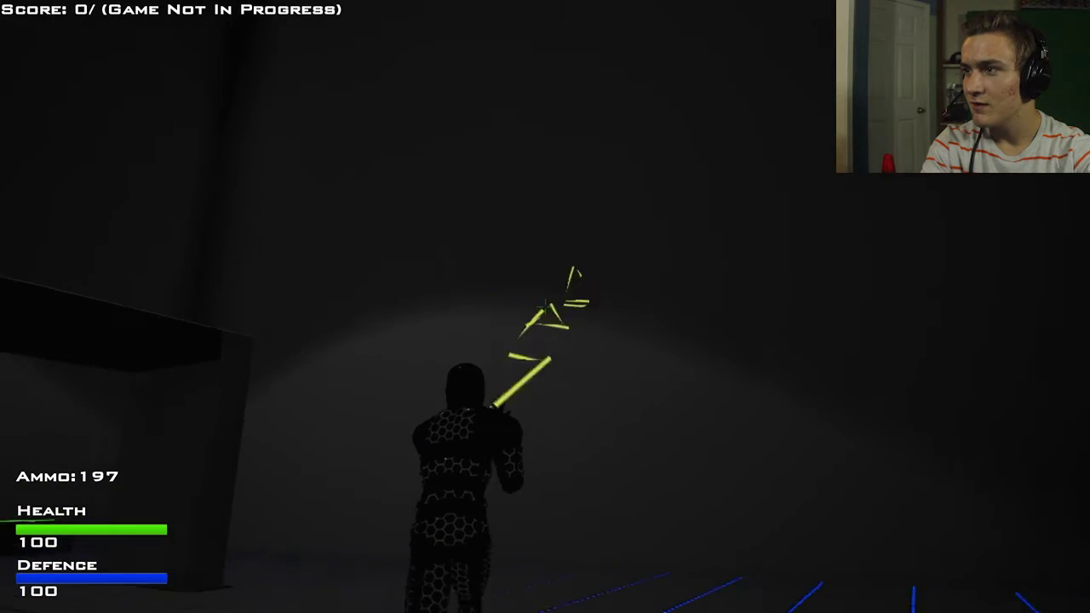
Step: Run through the doorway structure to the blue-grid wall and fire down the gridded corridor
key("w")
key("w")
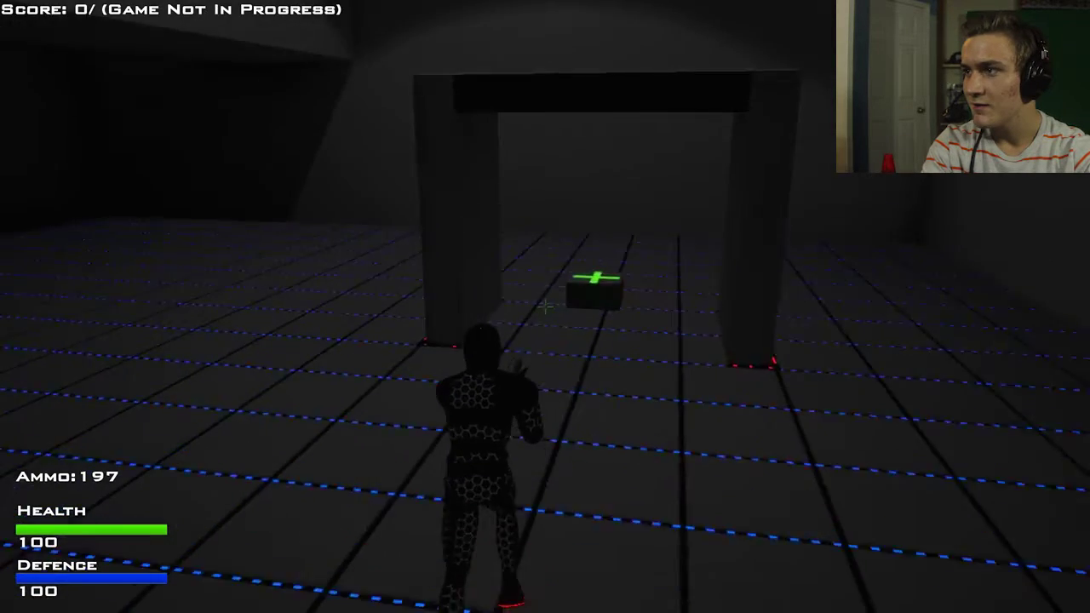
key("w")
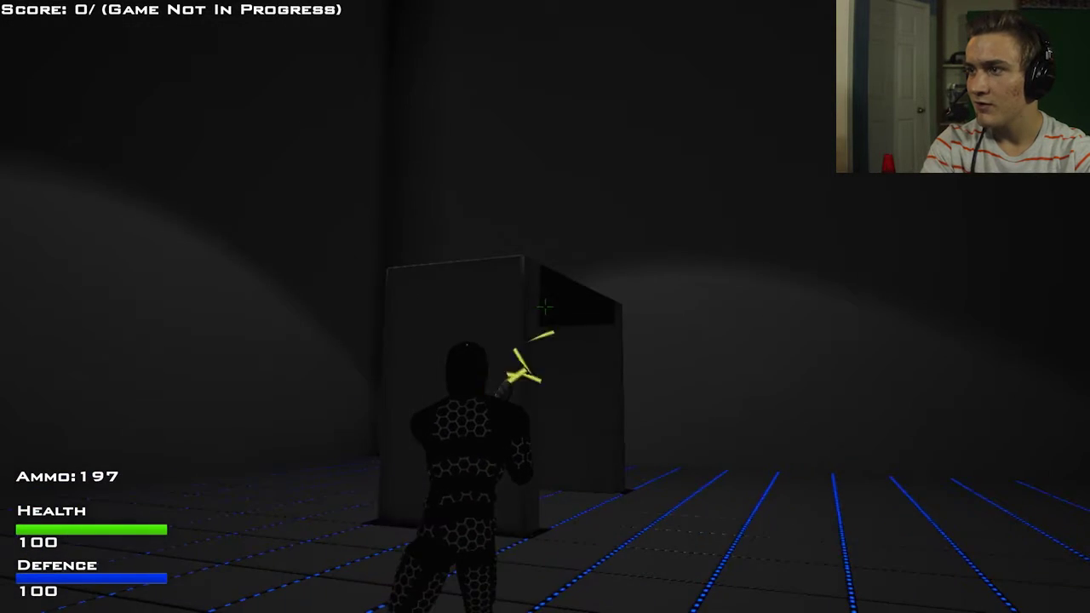
key("w")
key("w")
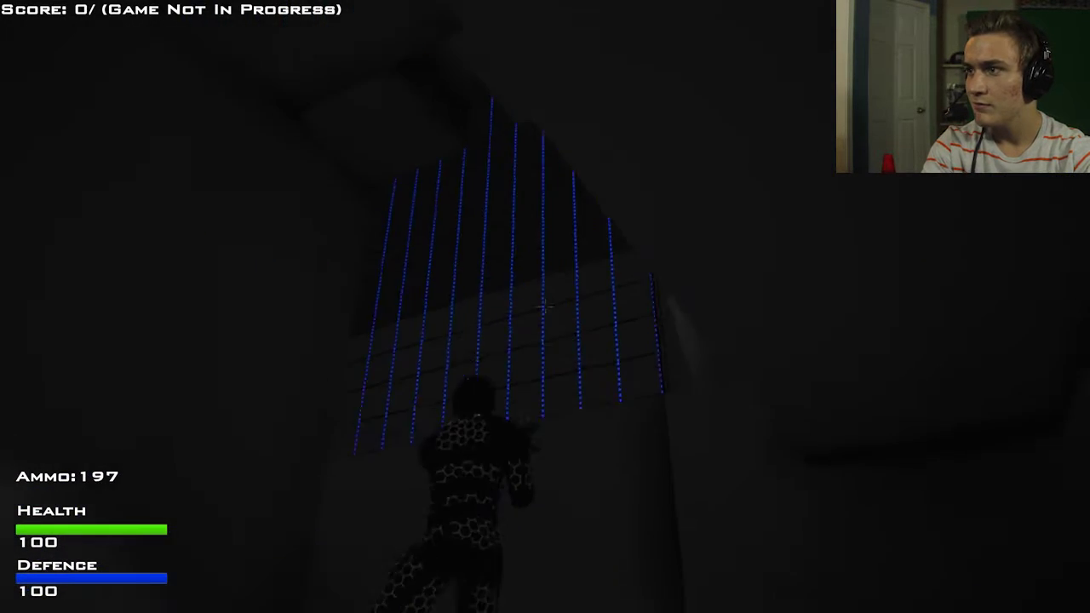
left_click(544, 306)
left_click_drag(545, 307, 460, 307)
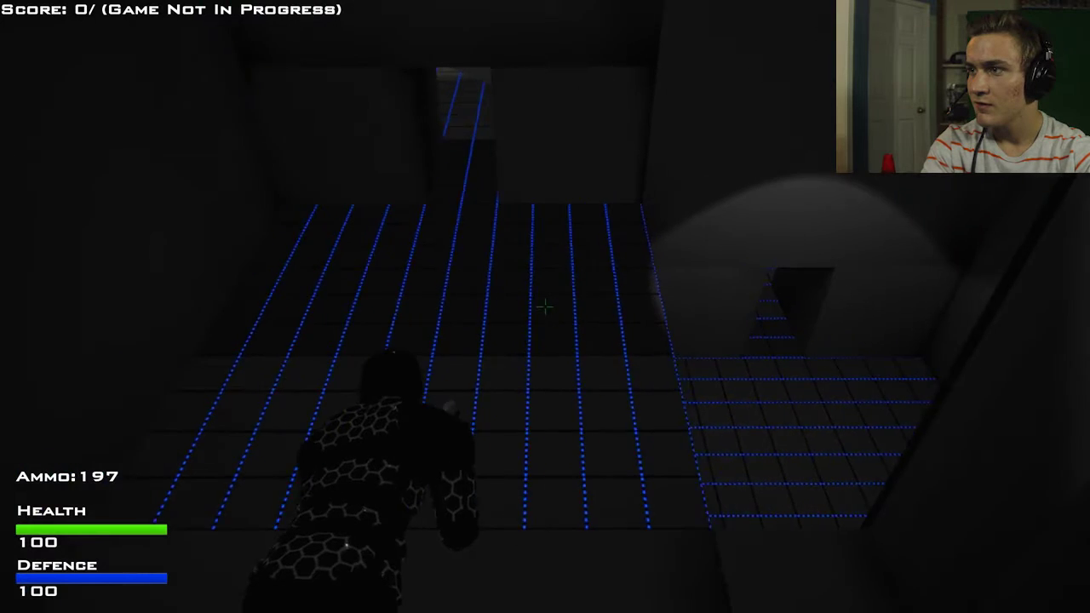
left_click(544, 307)
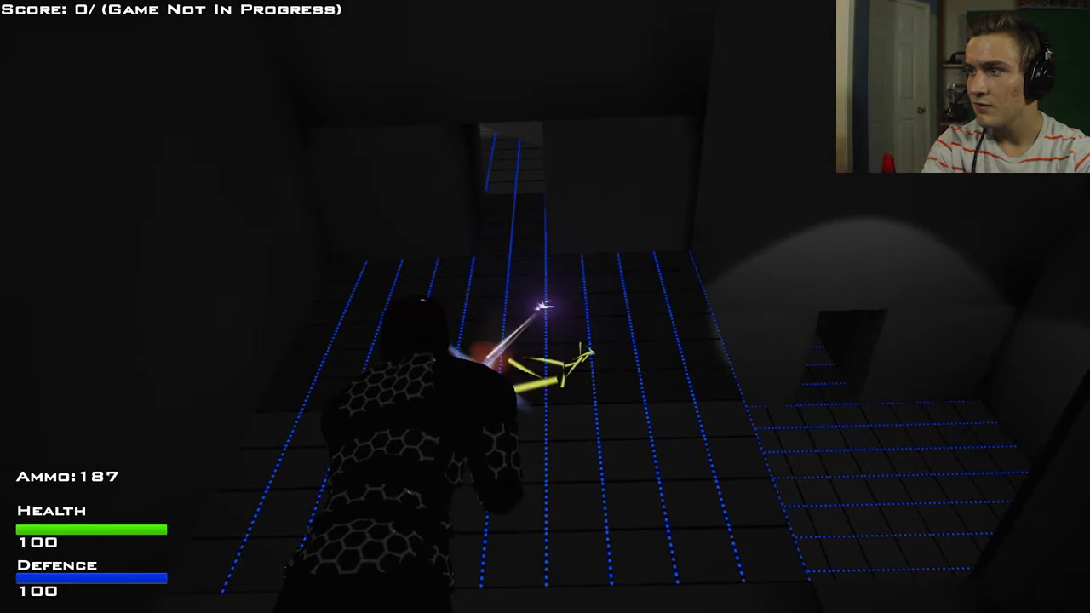
Step: Advance along the corridor toward the wall, looking around and up at the ceiling
key("w")
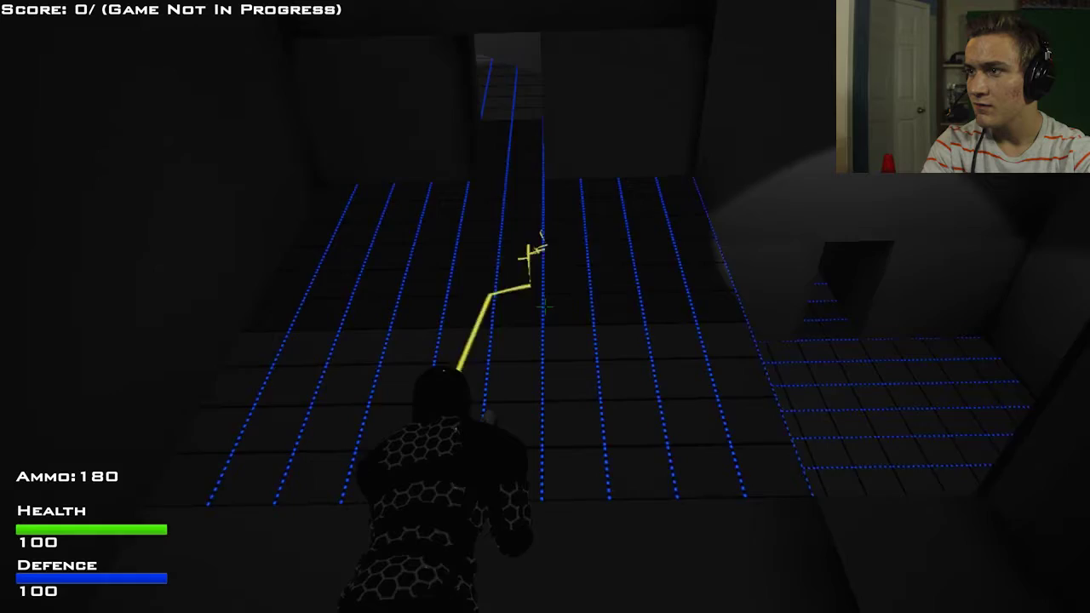
left_click_drag(545, 306, 341, 255)
left_click_drag(544, 307, 426, 383)
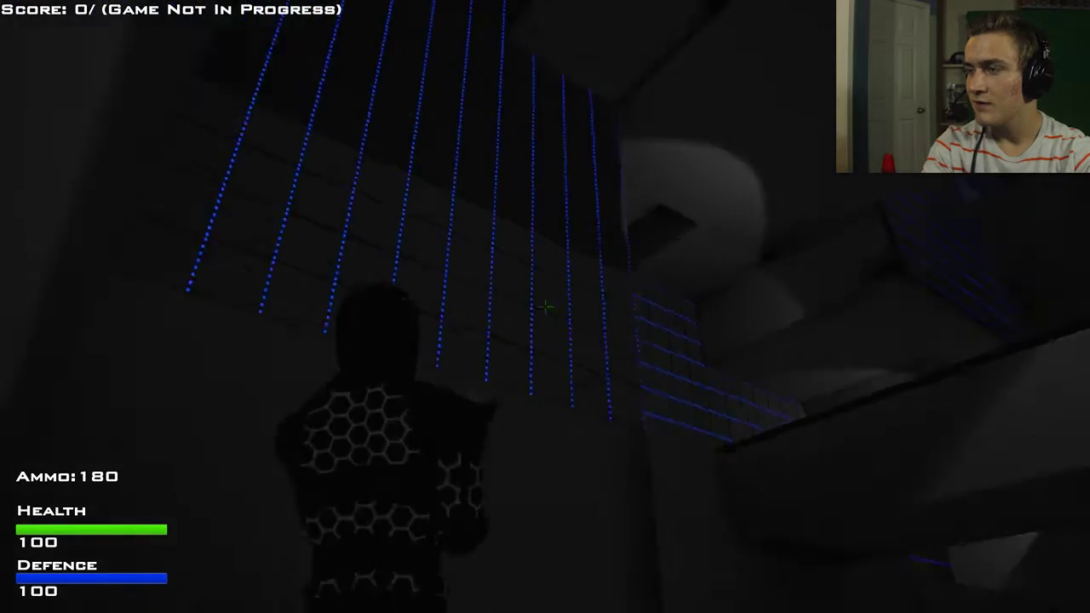
key("w")
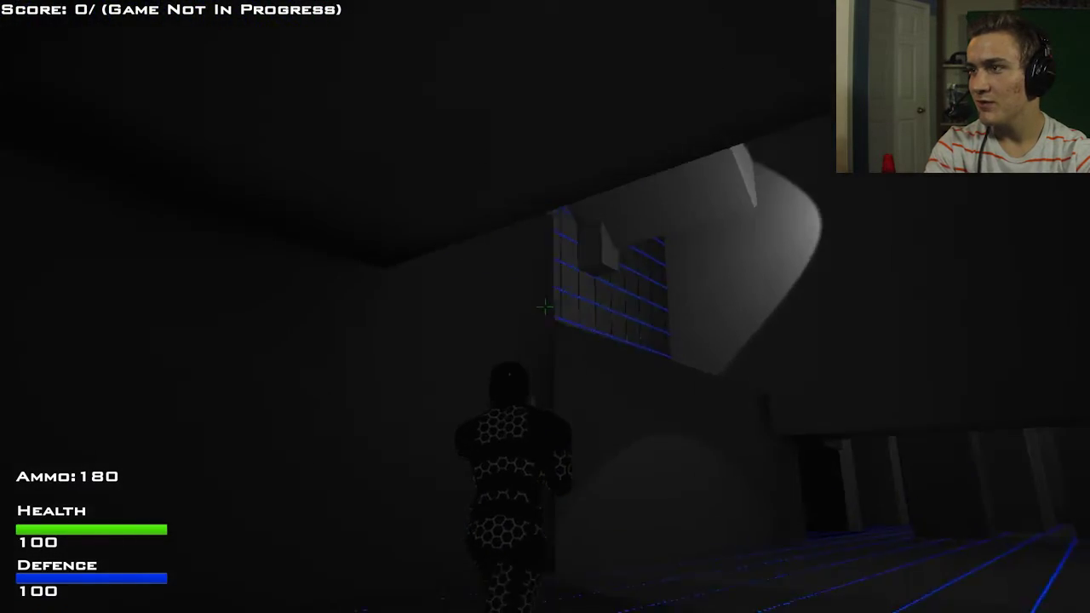
key("w")
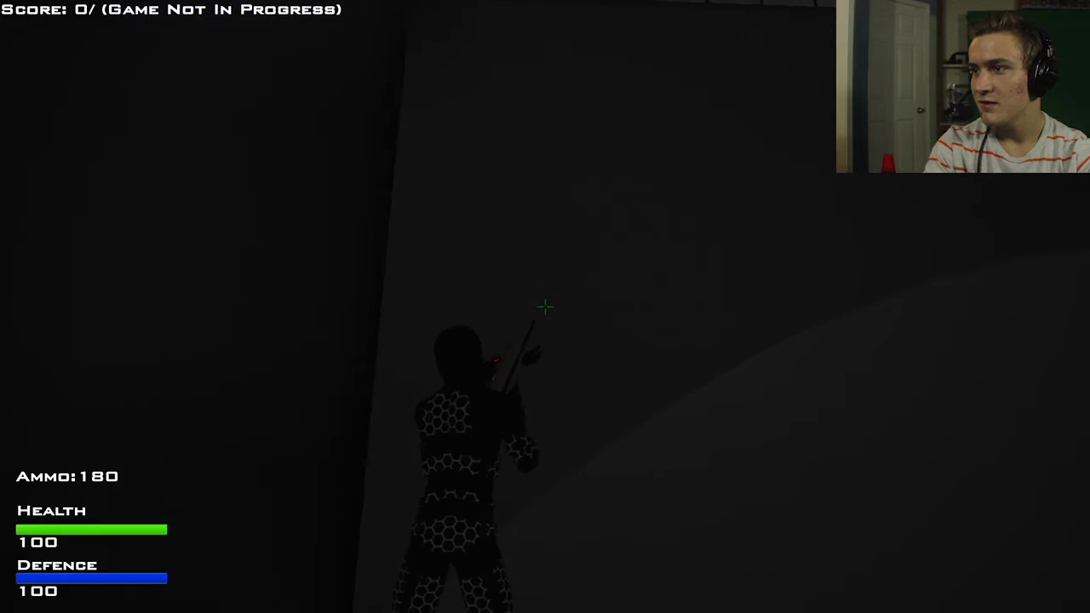
left_click_drag(545, 306, 544, 256)
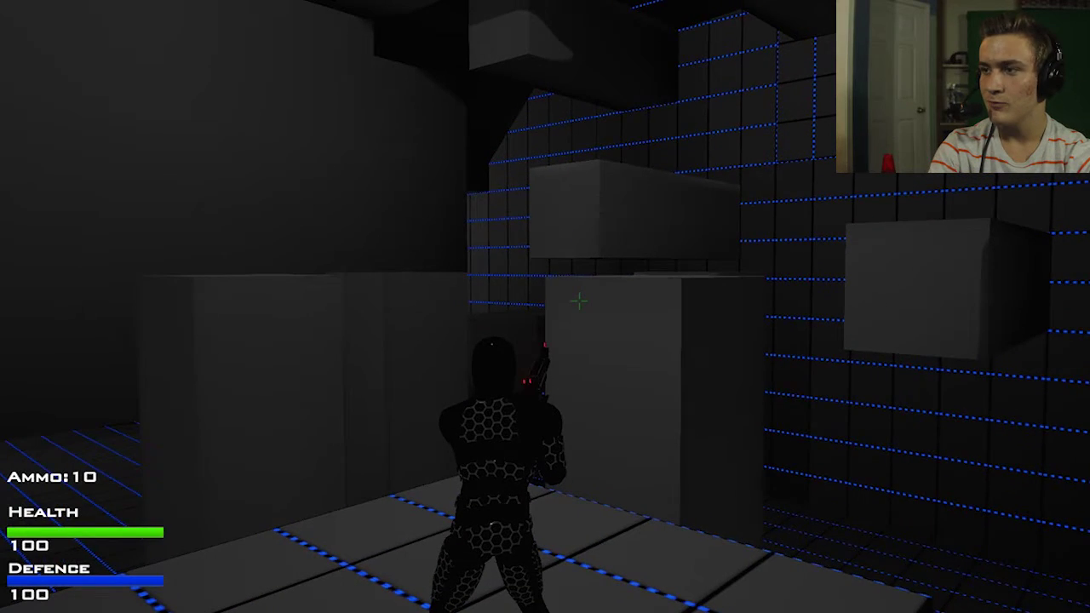
Step: Fire several shots while turning through the pillared corridors, including one into the gap
left_click(578, 301)
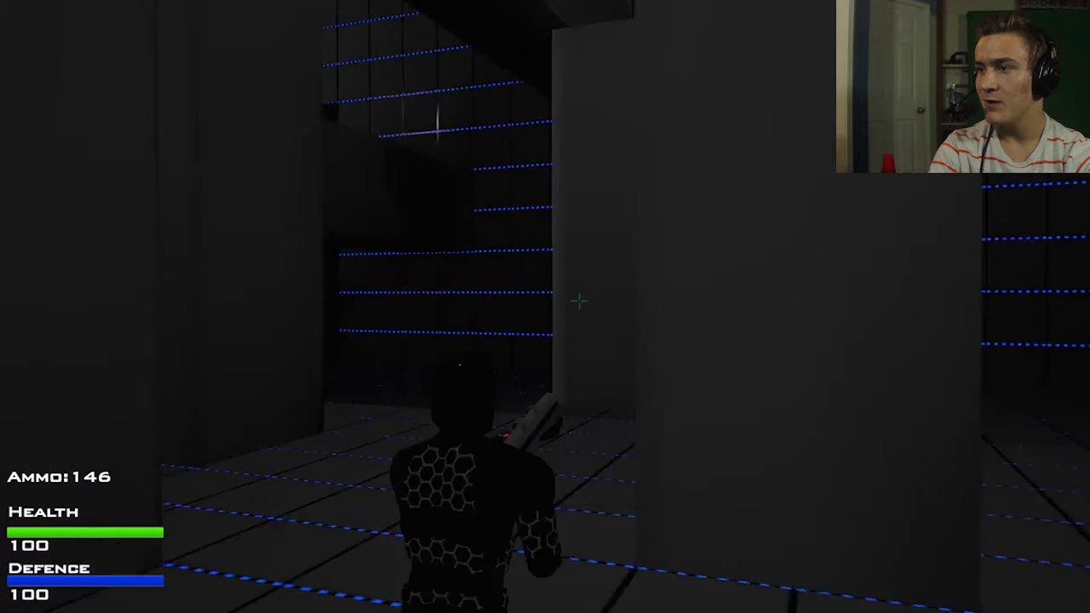
left_click(578, 302)
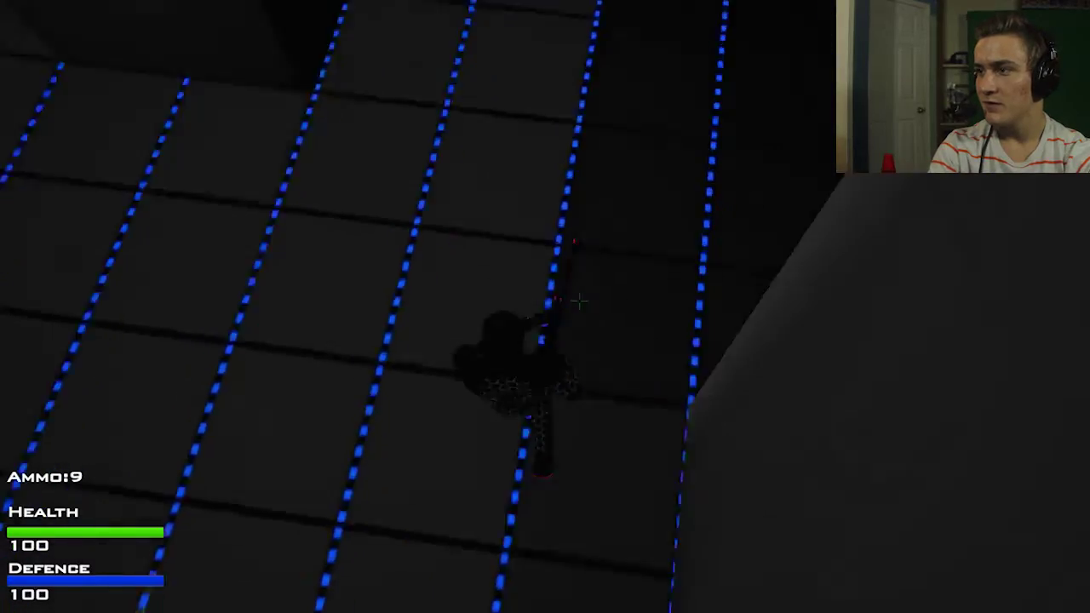
left_click(578, 302)
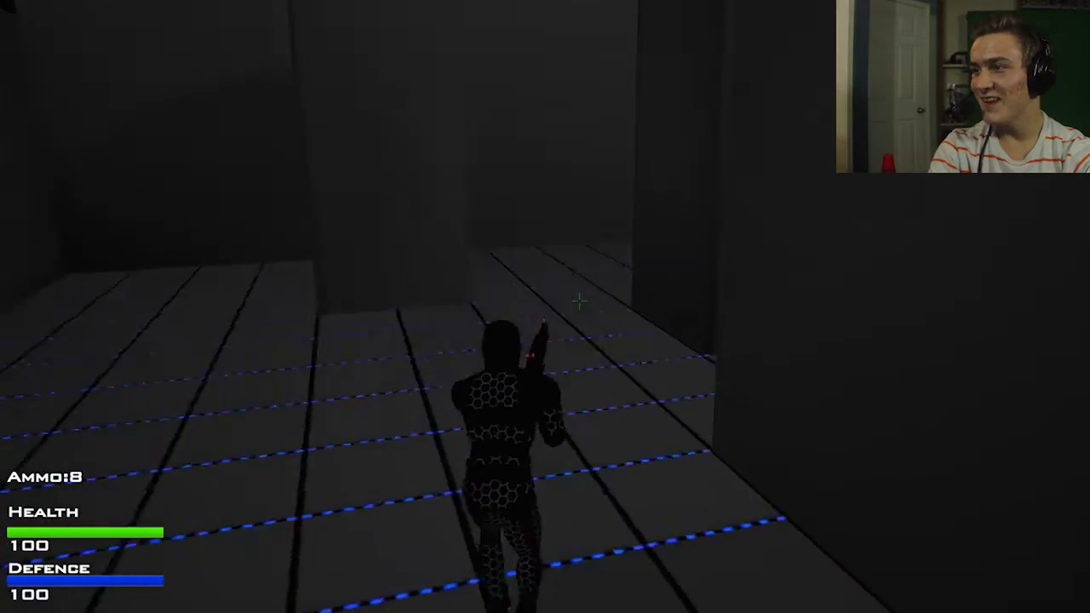
left_click(578, 300)
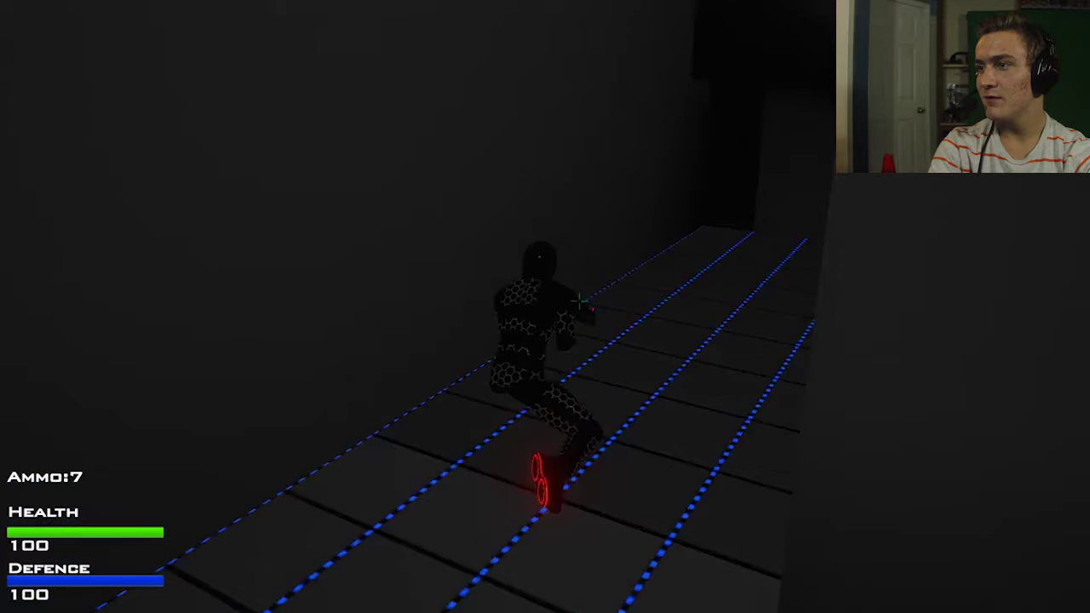
Step: Switch to weapon 2, then move forward and left, firing near the body
key("2")
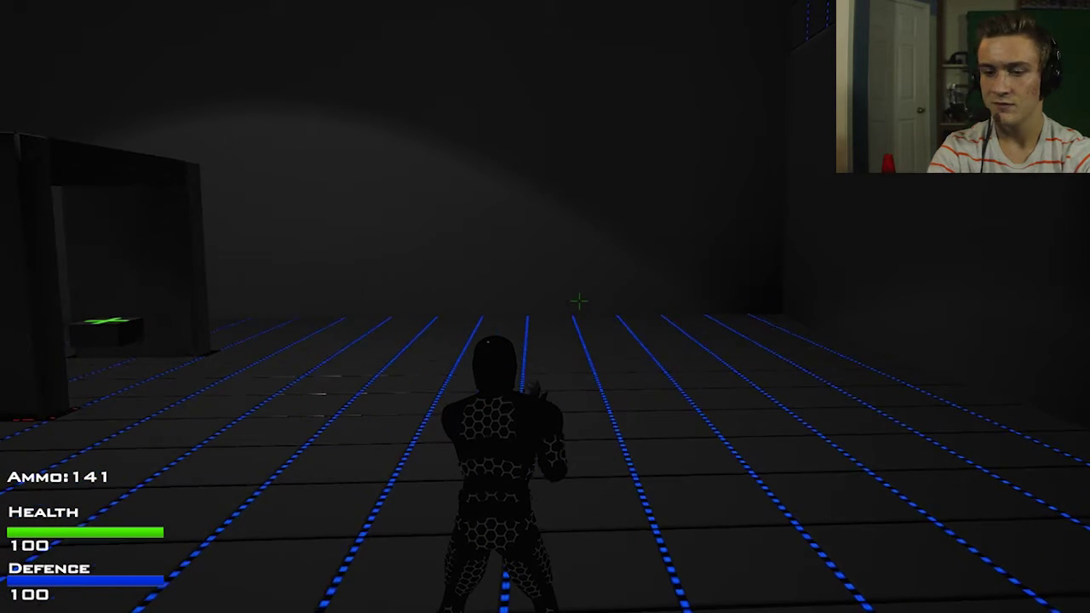
key("w")
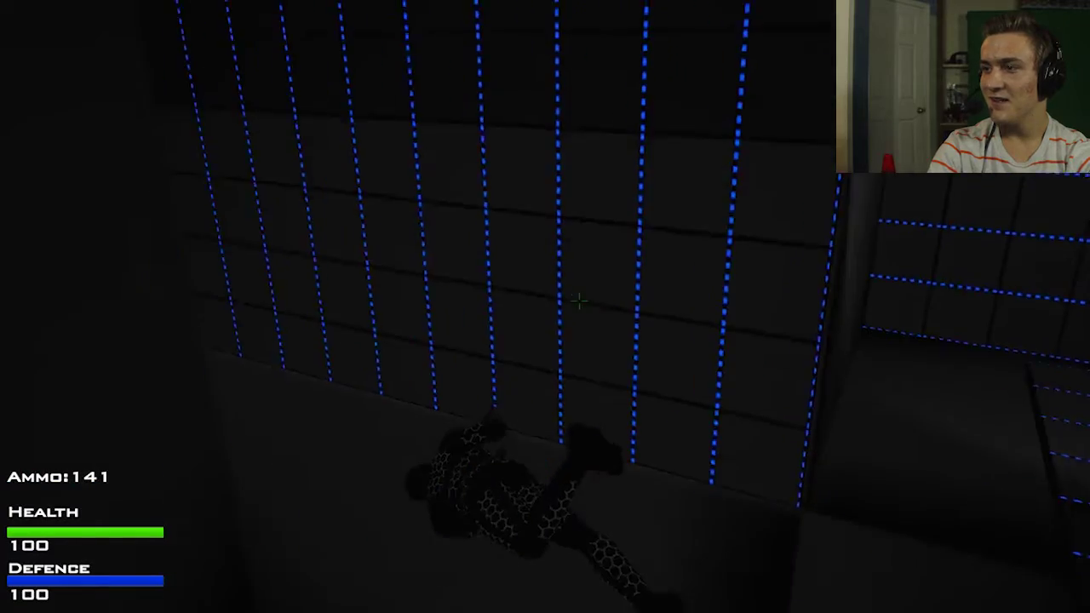
left_click(578, 302)
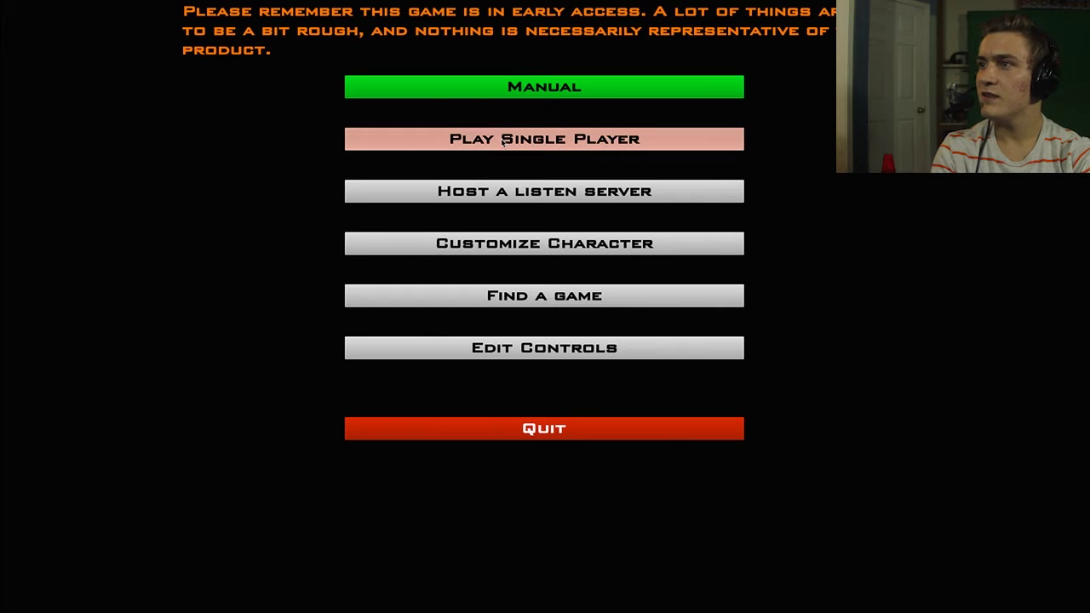
Step: Choose a game mode and the Temple map, start the match, and save the settings
left_click(501, 142)
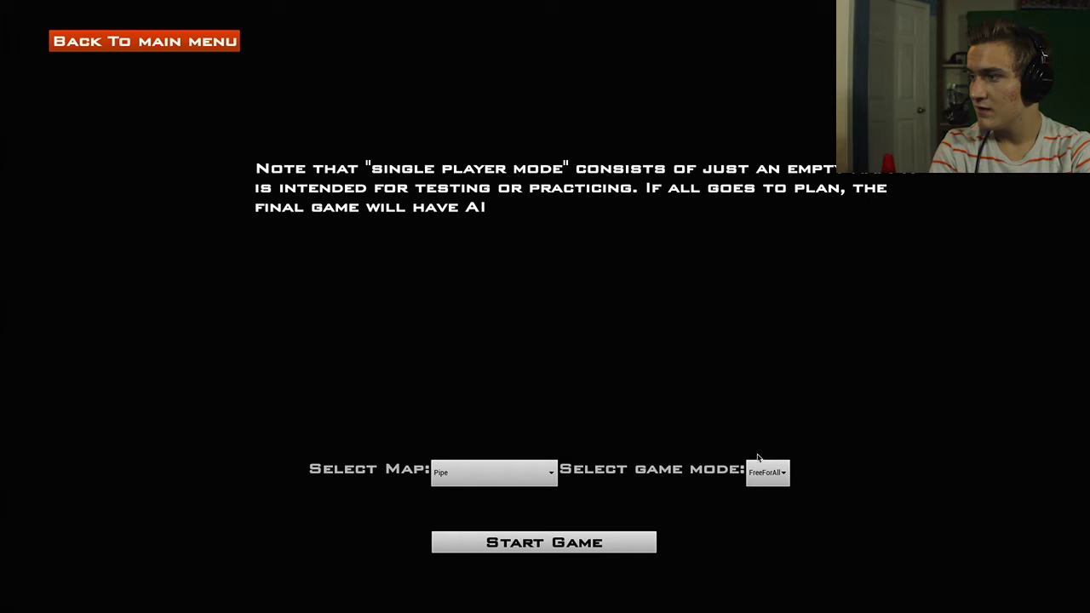
left_click(764, 500)
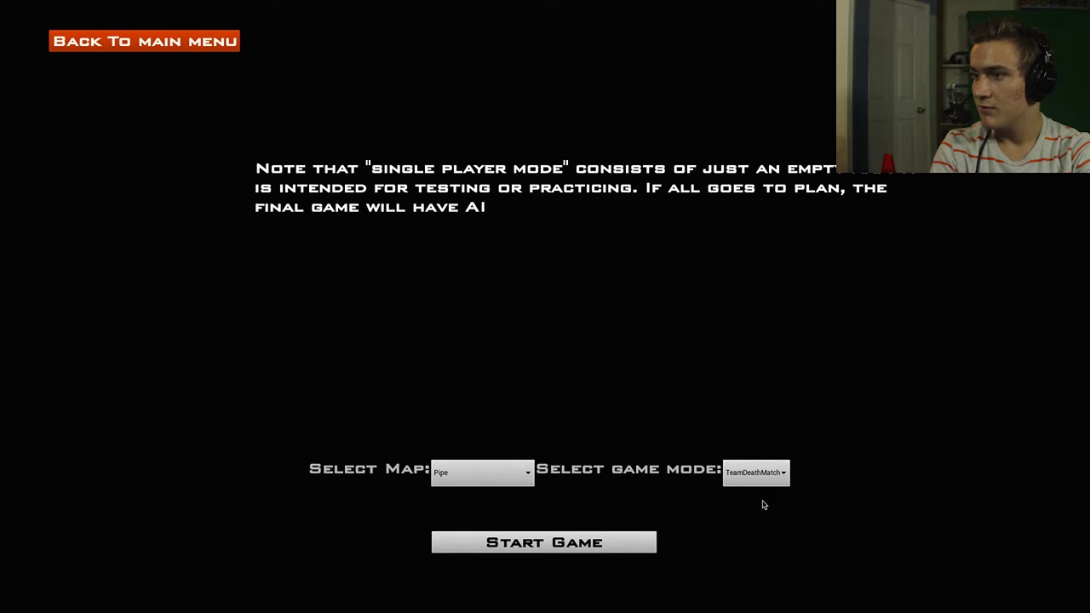
left_click(527, 471)
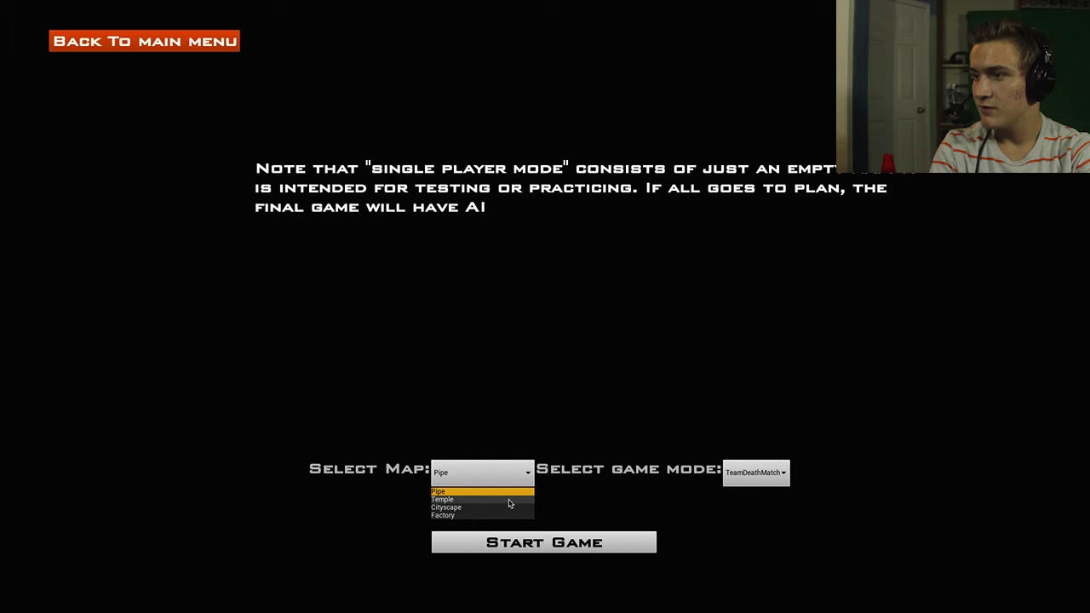
left_click(507, 501)
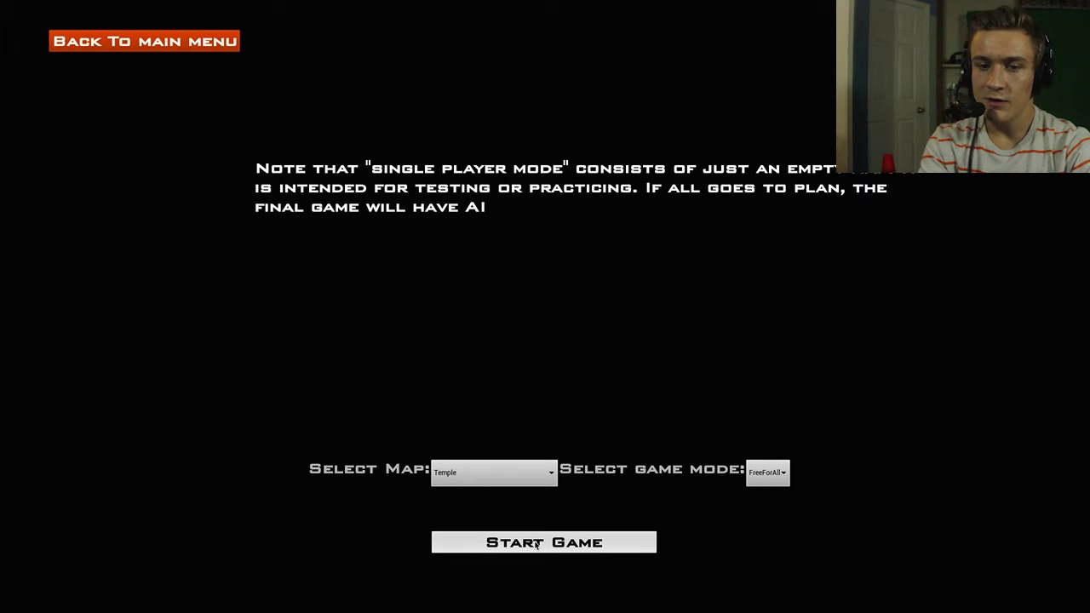
left_click(536, 545)
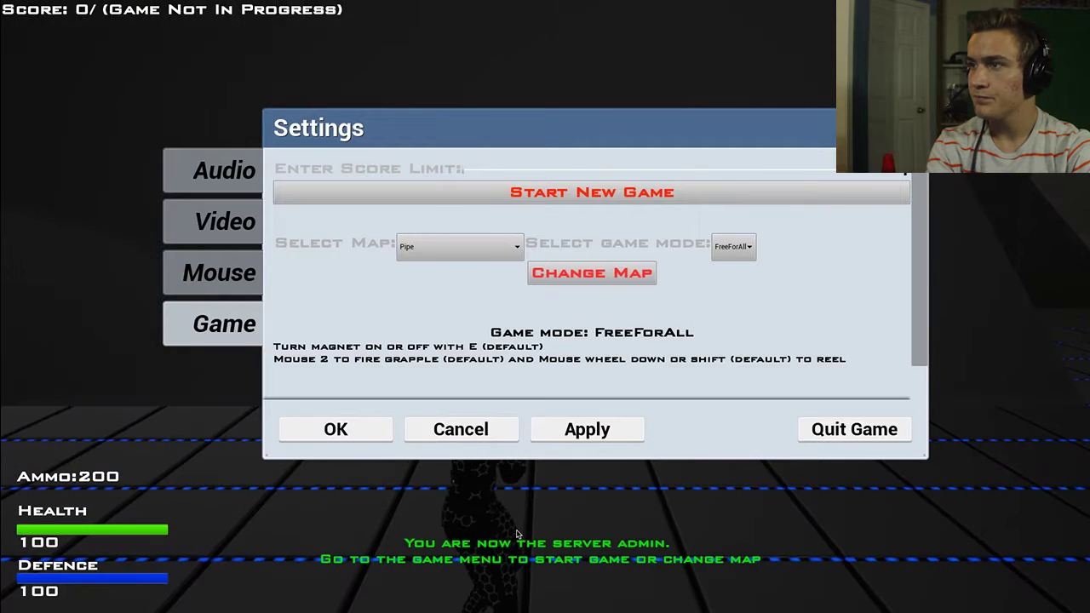
left_click(335, 429)
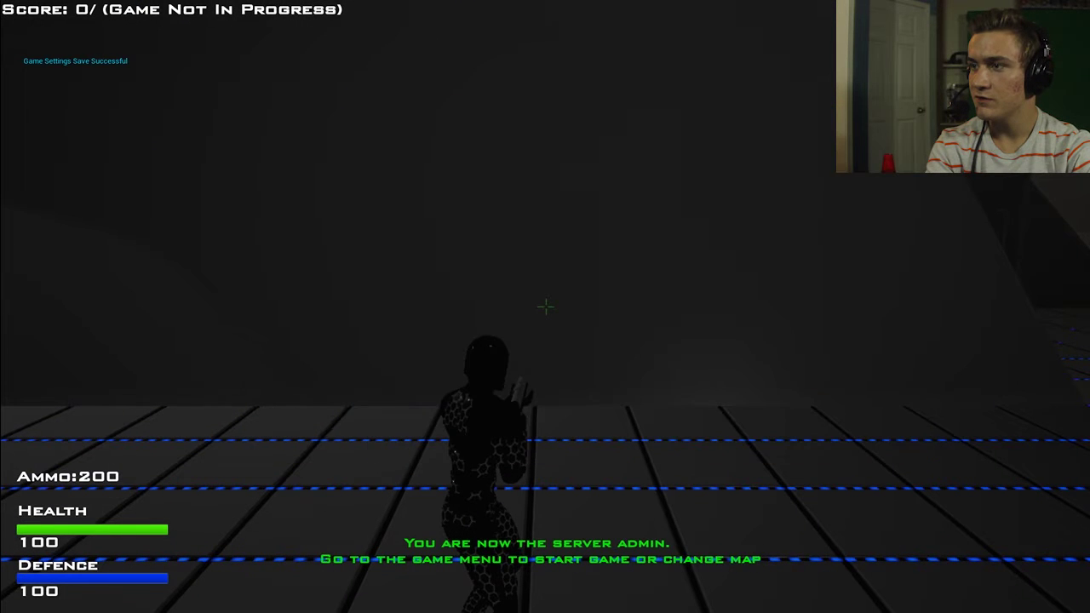
Step: Run along the Temple walkway, jump off, fire, and keep moving onto the pillared floor
key("w")
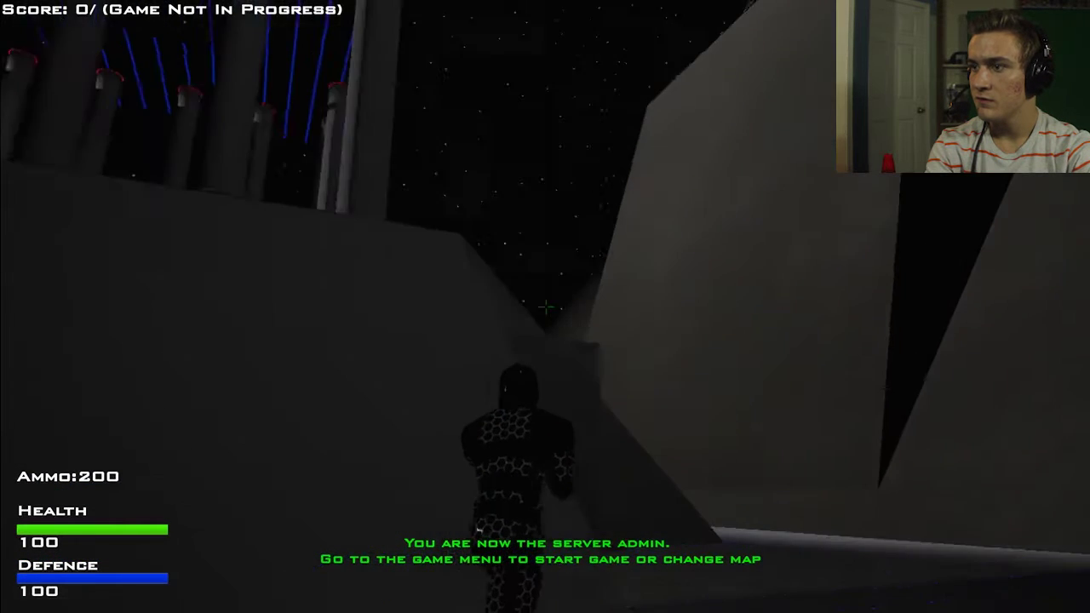
key("w")
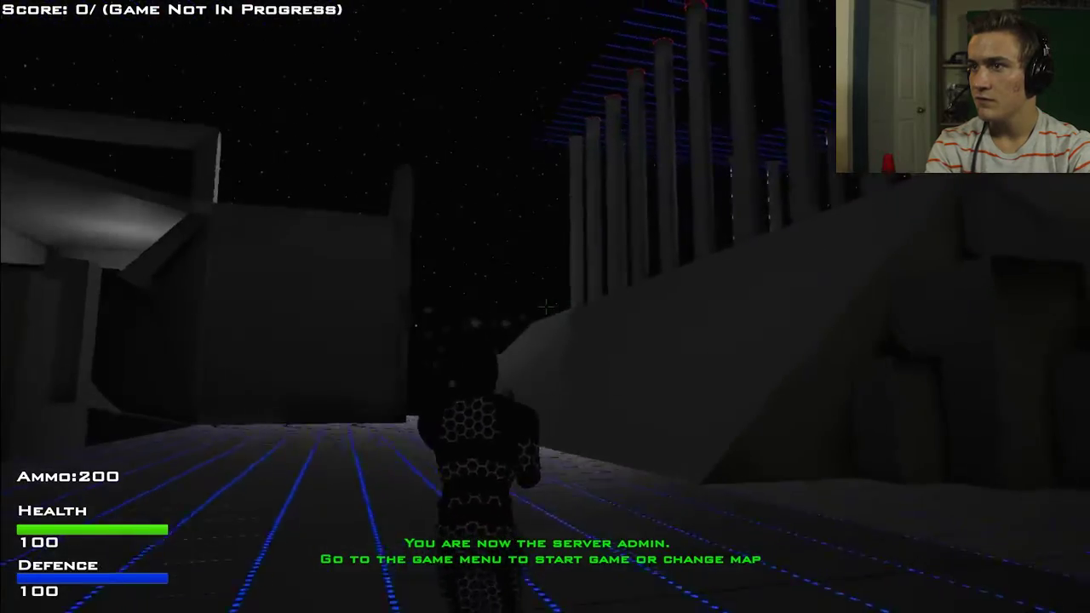
key("w")
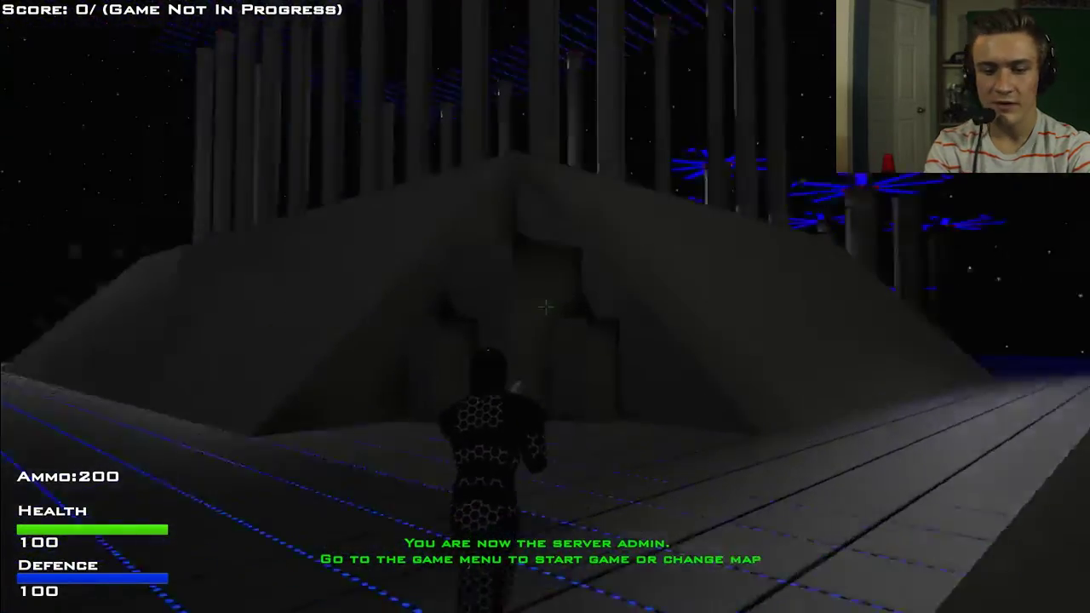
key("w")
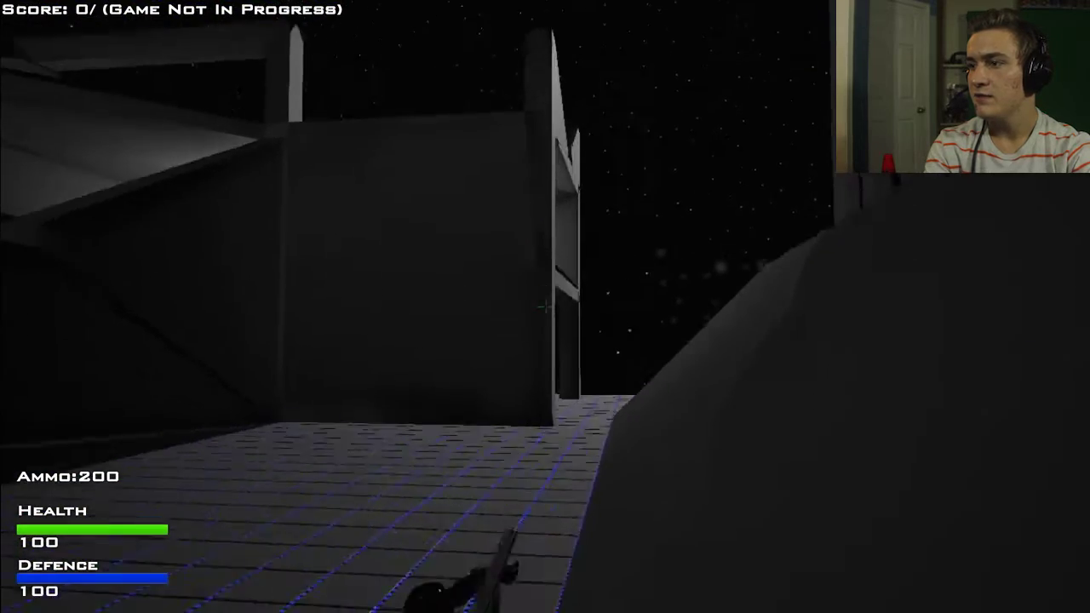
left_click(544, 306)
key("w")
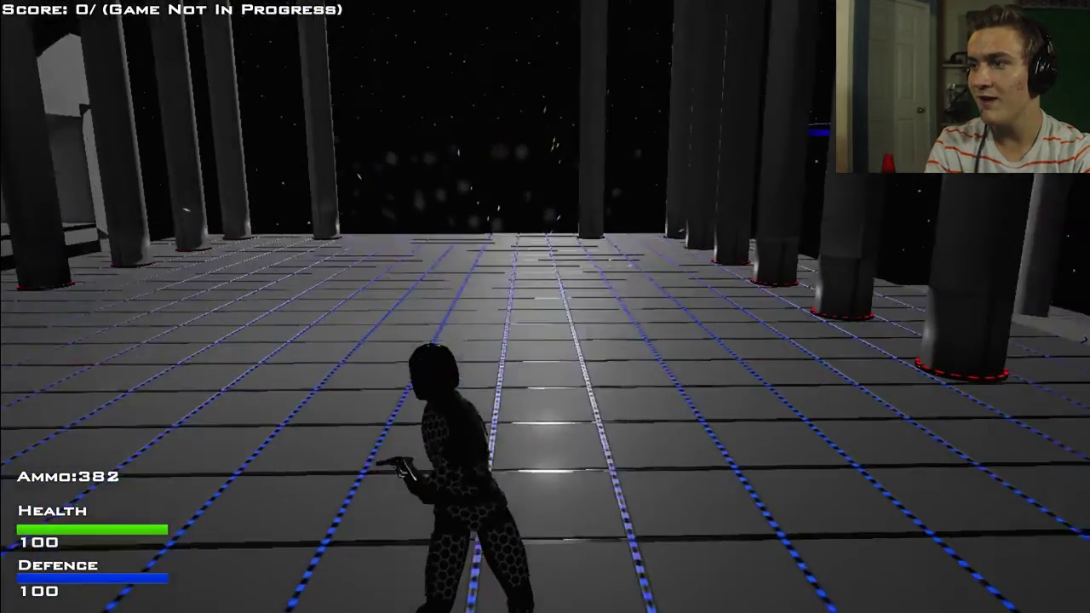
Step: Run toward the open sky firing, then turn left toward the pillars and building
left_click_drag(545, 307, 341, 306)
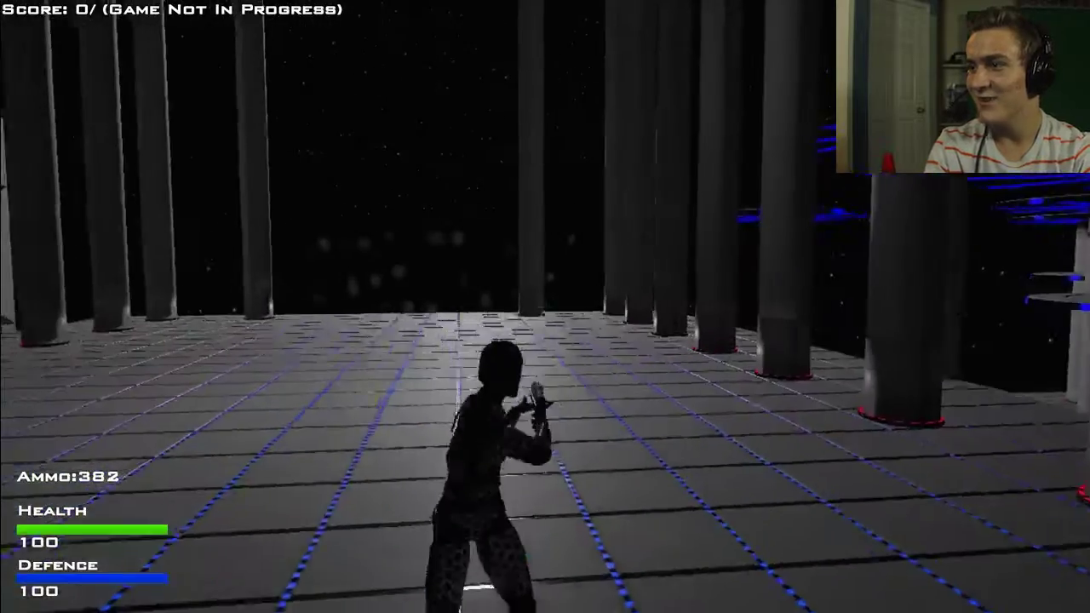
key("w")
left_click(544, 307)
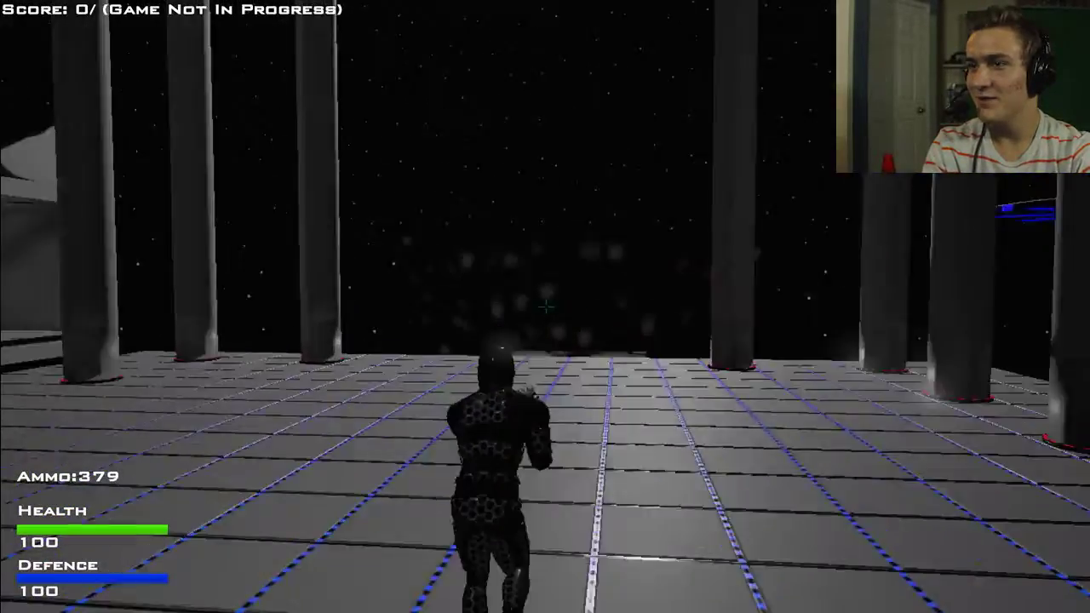
key("w")
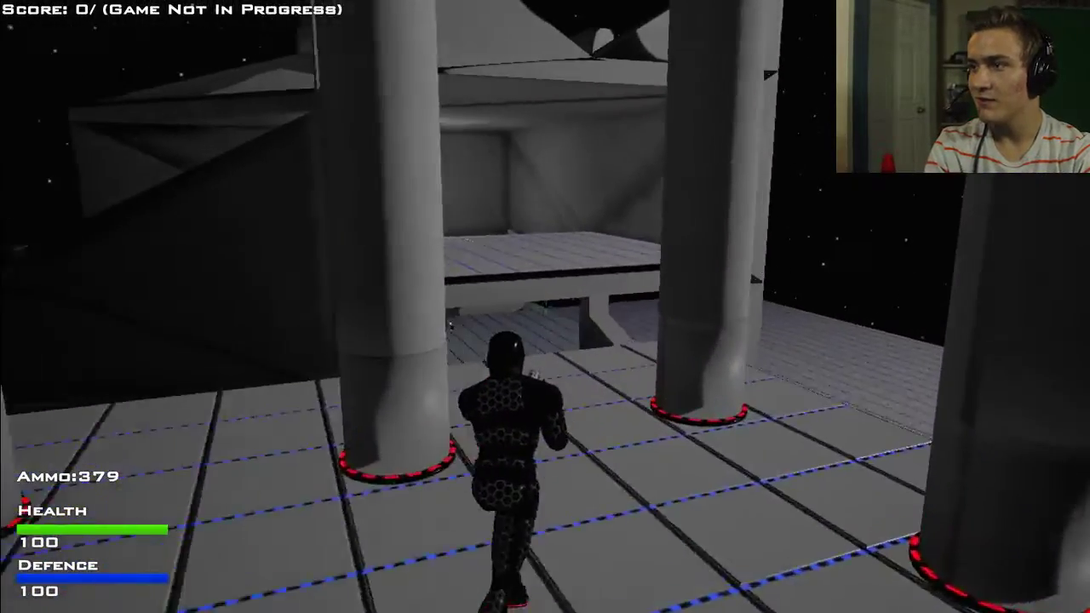
Step: Leap toward the raised platform, tumble through the air, then land and run toward the corridor
key("w")
key("space")
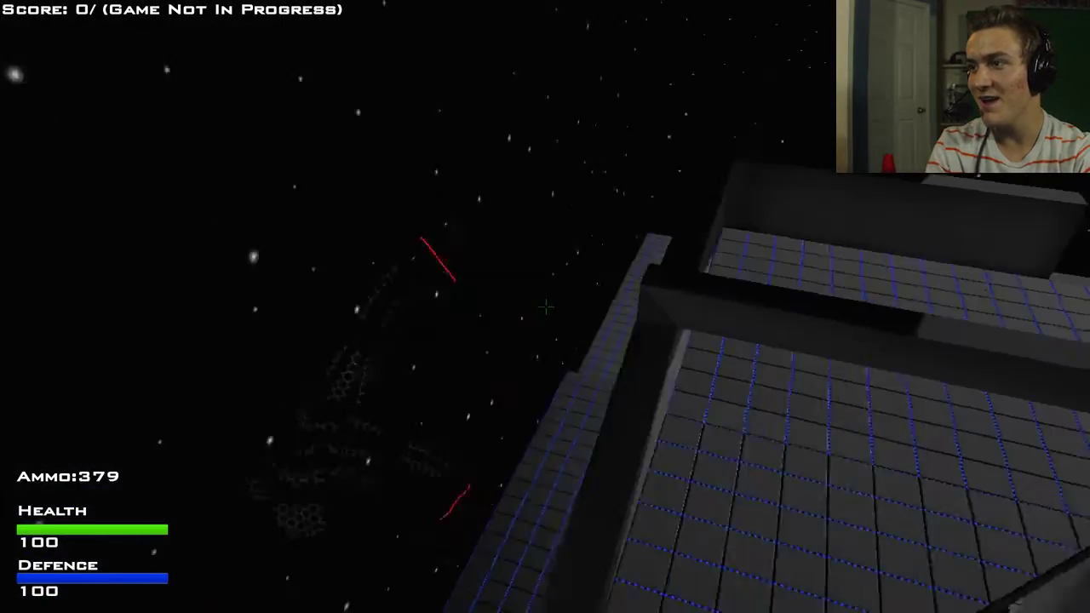
key("w")
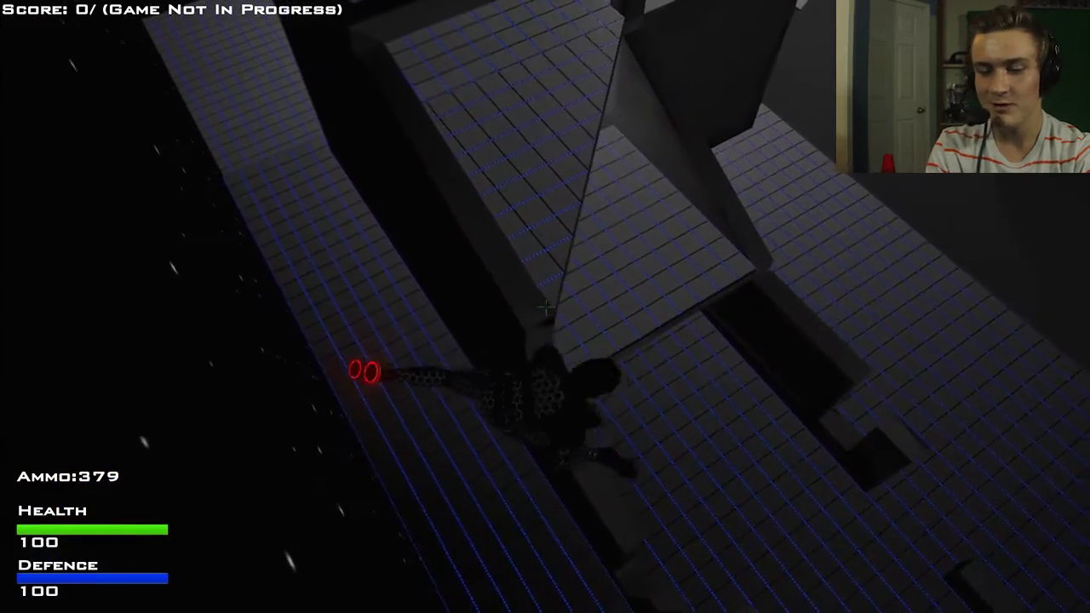
key("w")
key("w")
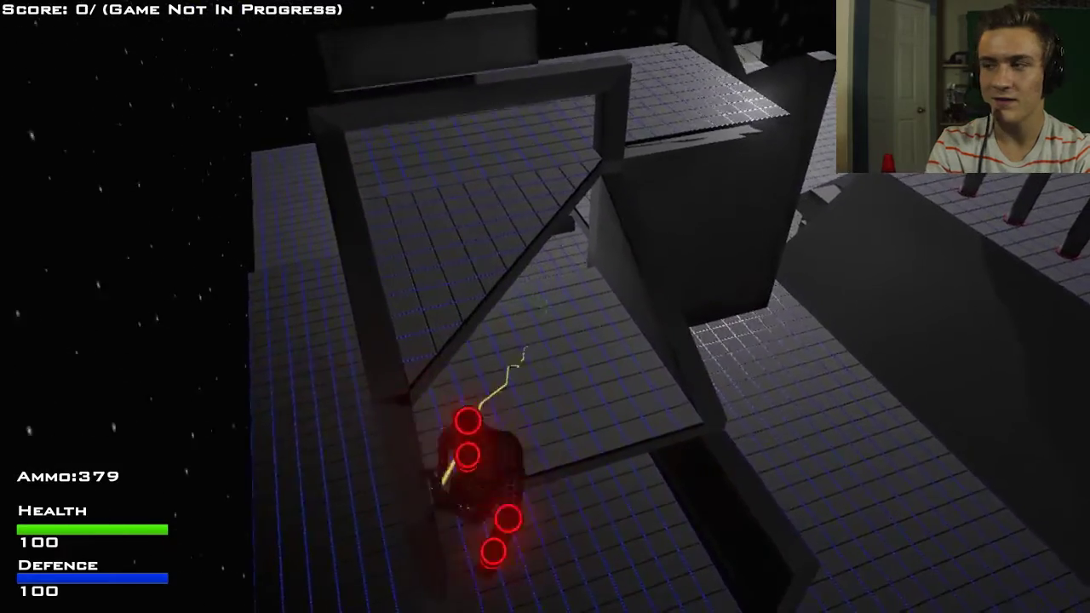
key("w")
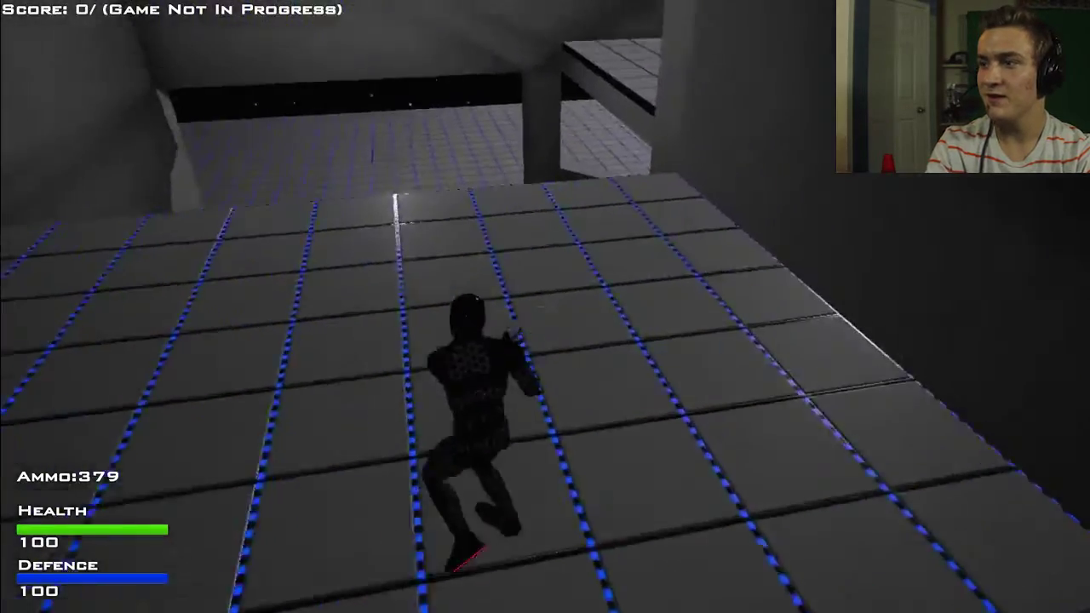
key("w")
key("w")
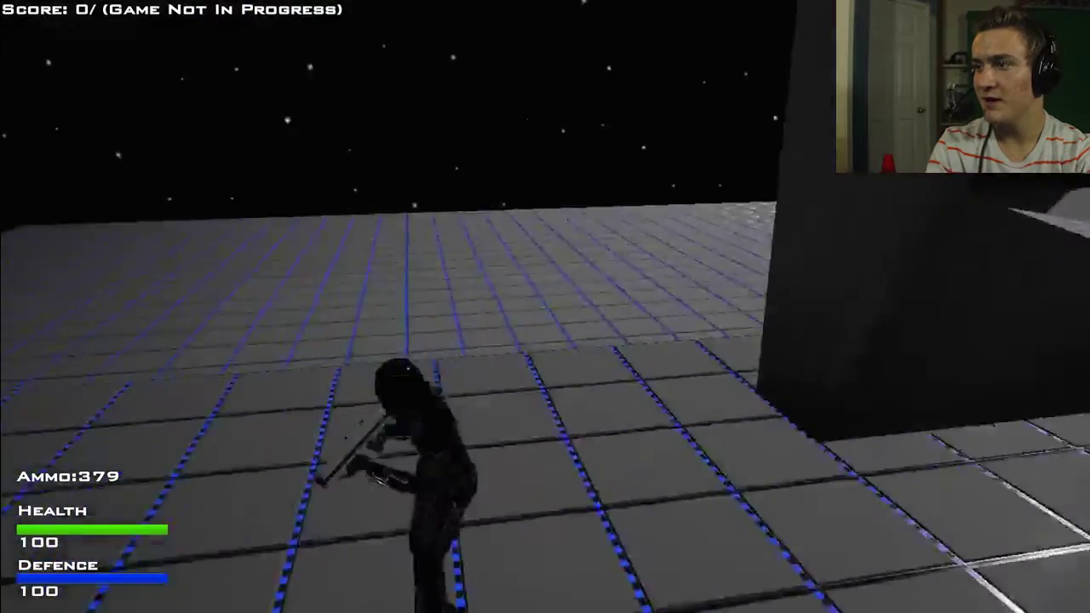
key("w")
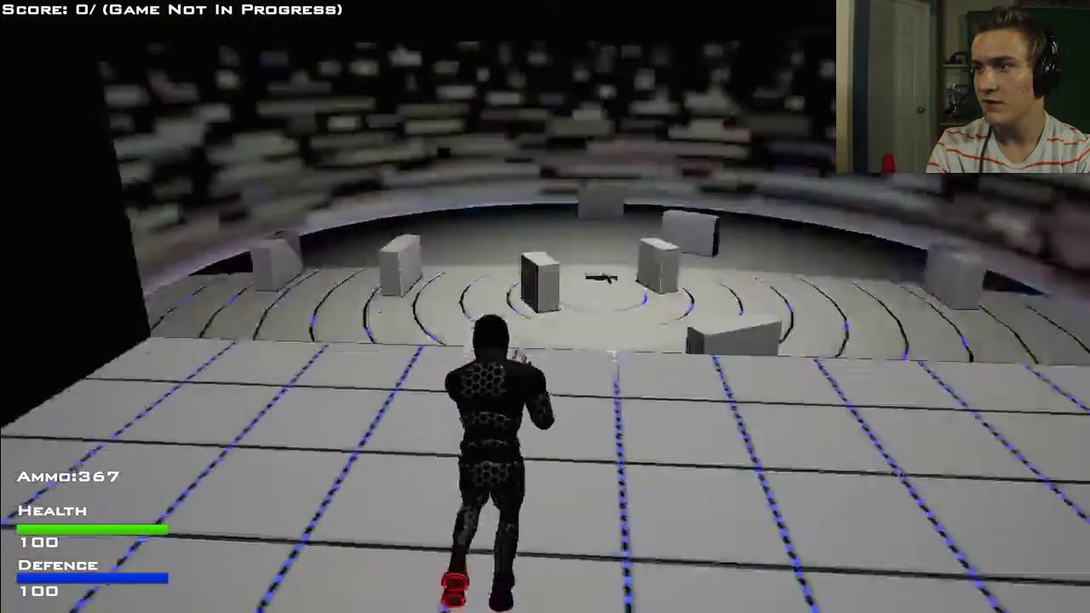
Step: Run around the grey blocks, jump off the arena floor, and fire while turning
key("w")
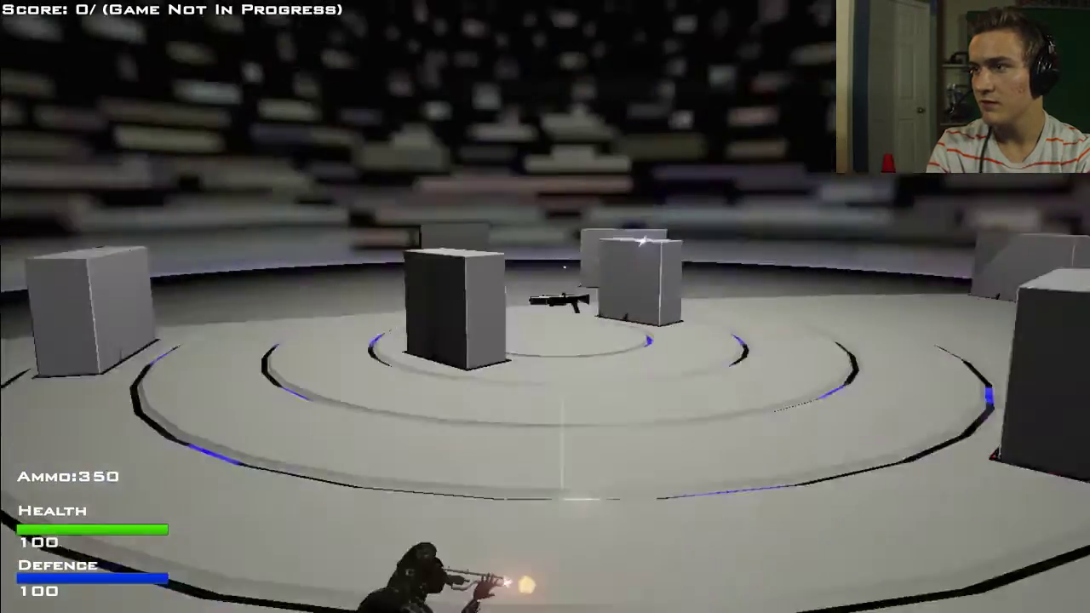
key("w")
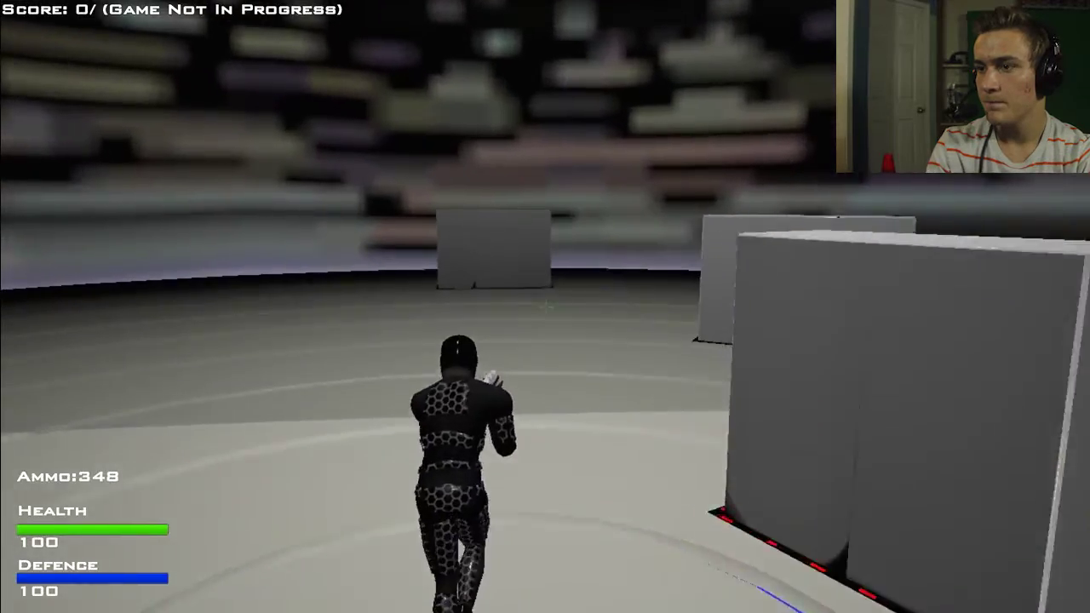
key("w")
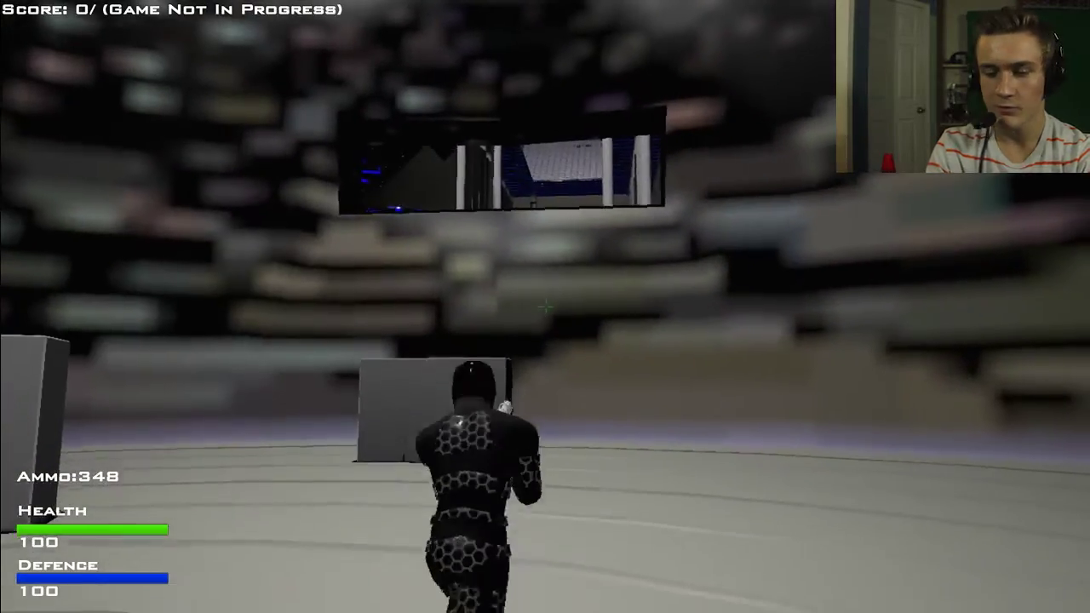
key("space")
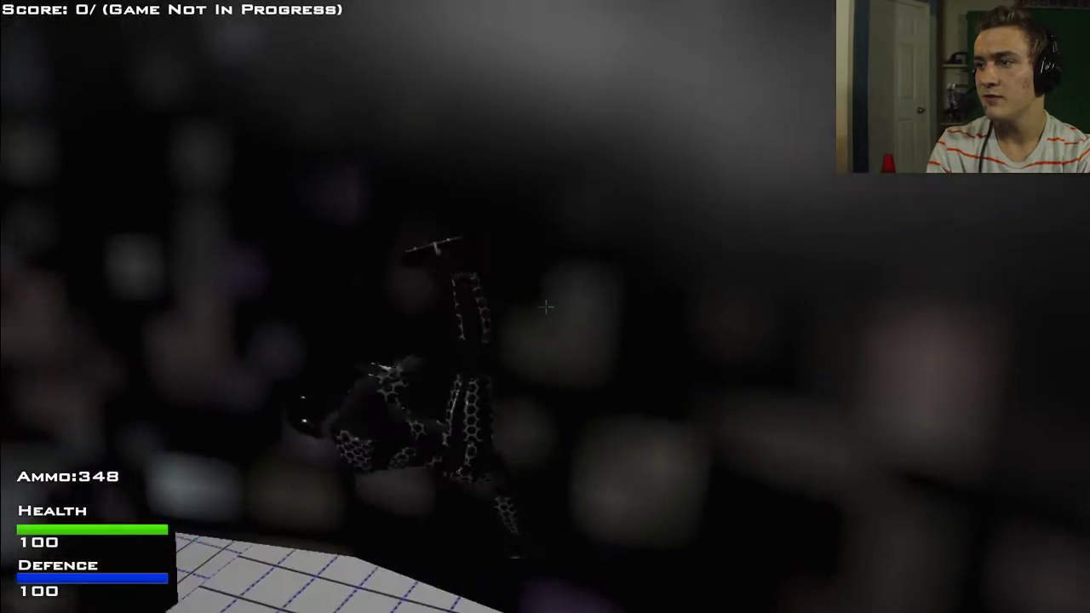
left_click_drag(546, 306, 549, 305)
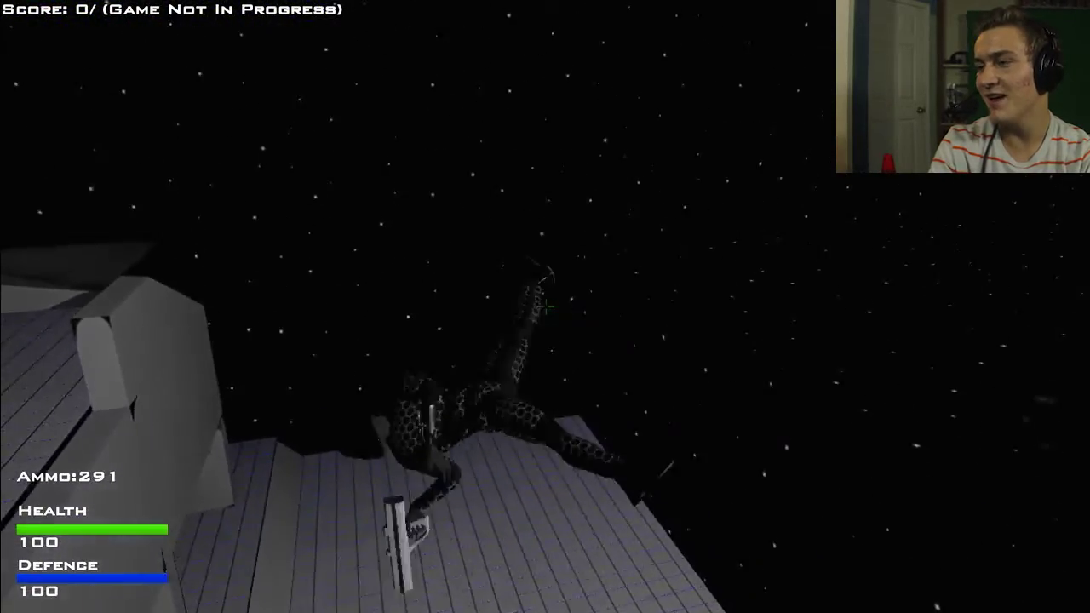
Step: Fire toward the circular arena while swinging the view to face it
left_click(545, 307)
left_click_drag(544, 307, 545, 306)
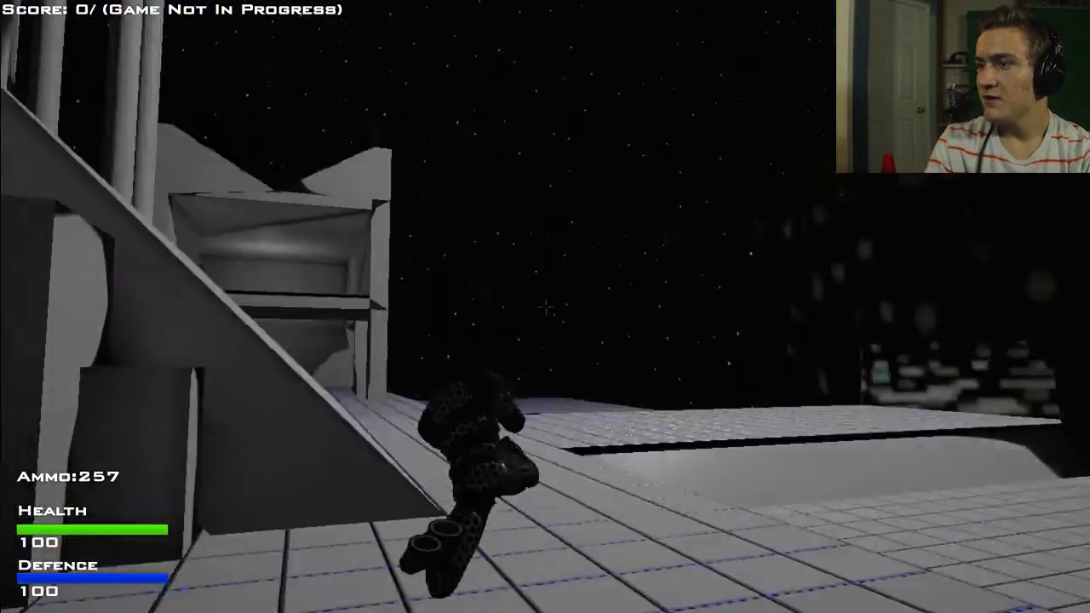
Step: Keep firing while circling, falling through the floor hole, and tumbling in the air
left_click(544, 307)
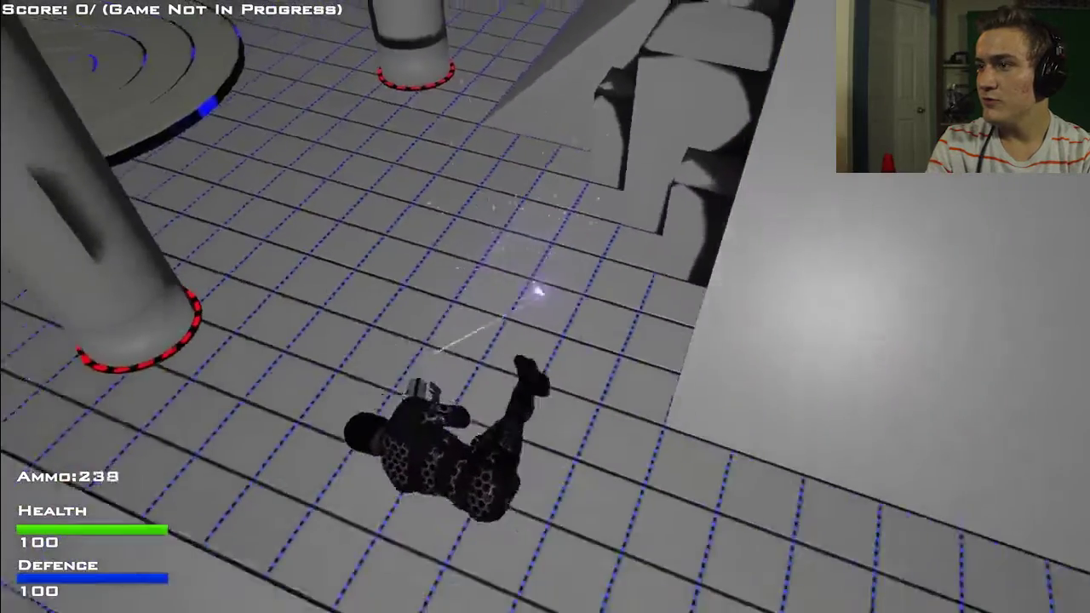
left_click(544, 306)
left_click(545, 307)
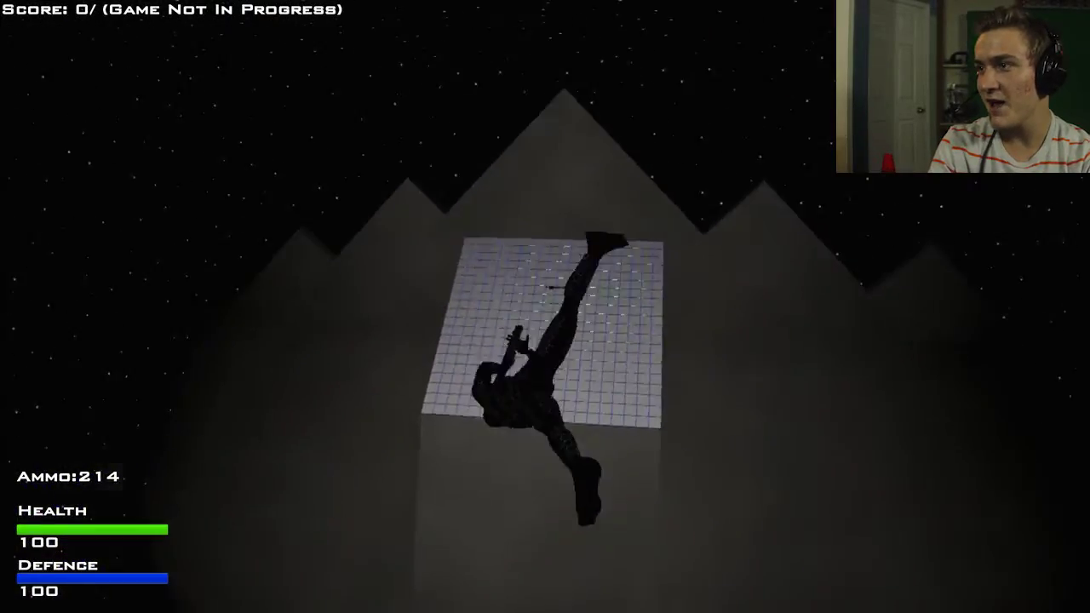
left_click(545, 307)
left_click(545, 306)
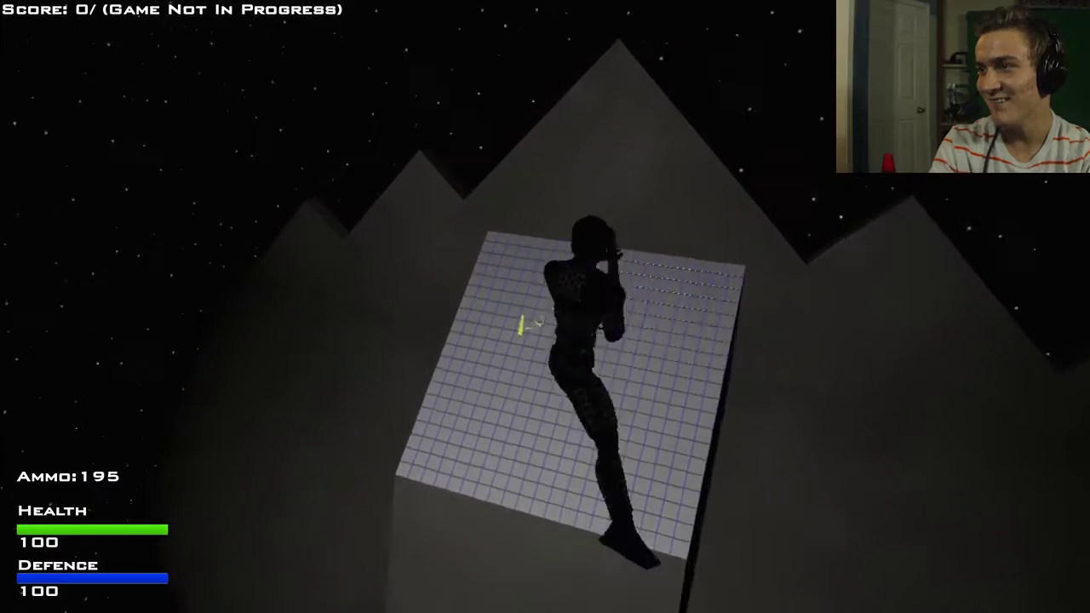